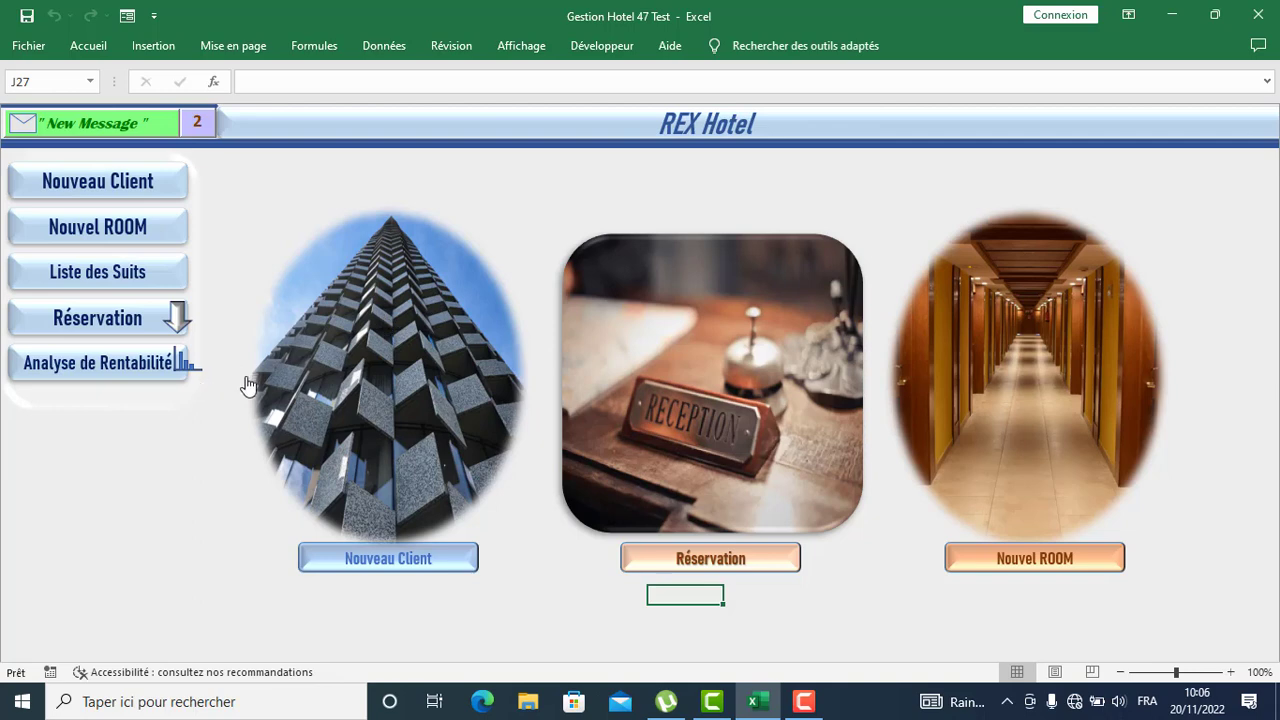
Start a new client entry marked VIP and enter the client's surname and first name
left_click(110, 178)
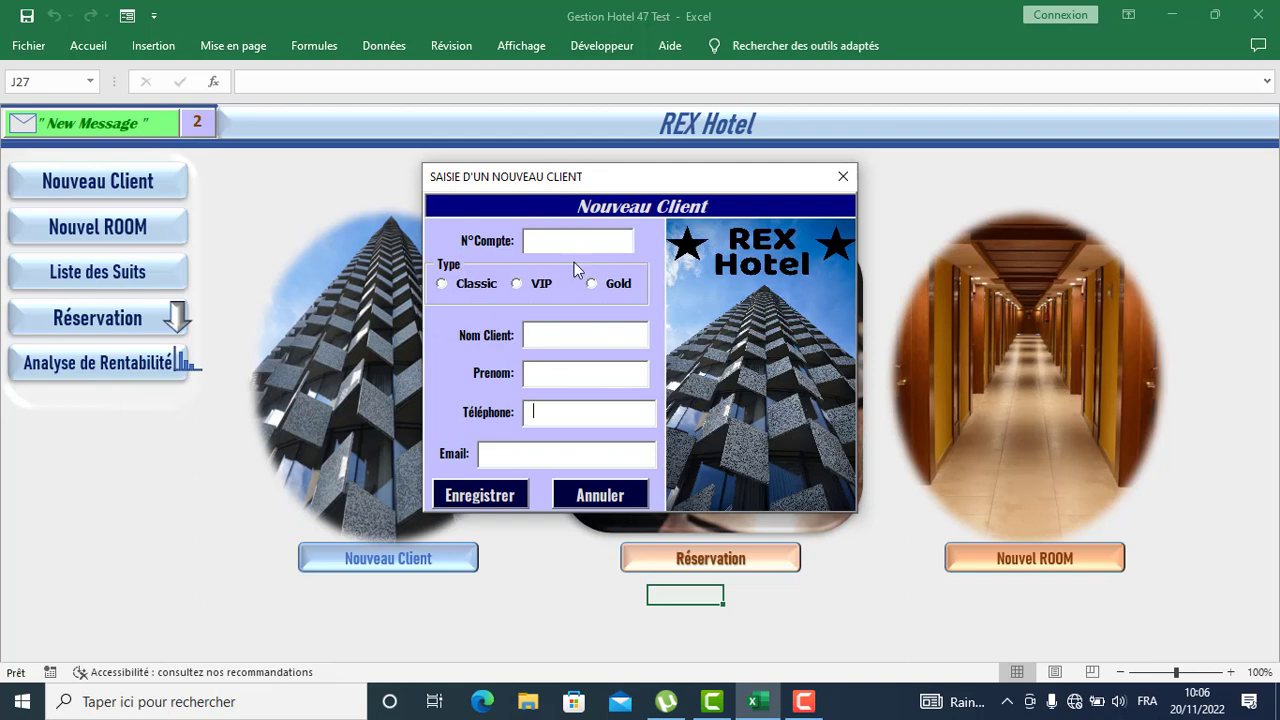
left_click(521, 284)
left_click(543, 330)
left_click(627, 367)
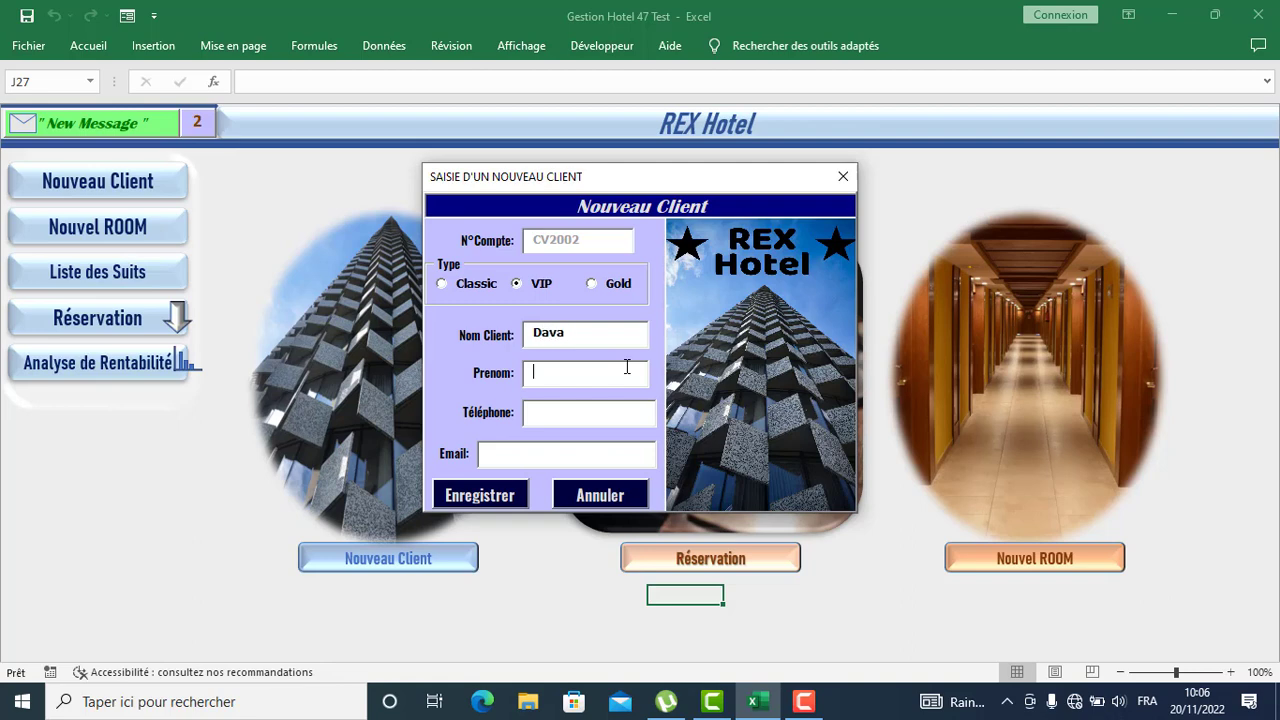
Enter the client's phone number and e-mail address, then save the client record
left_click(598, 412)
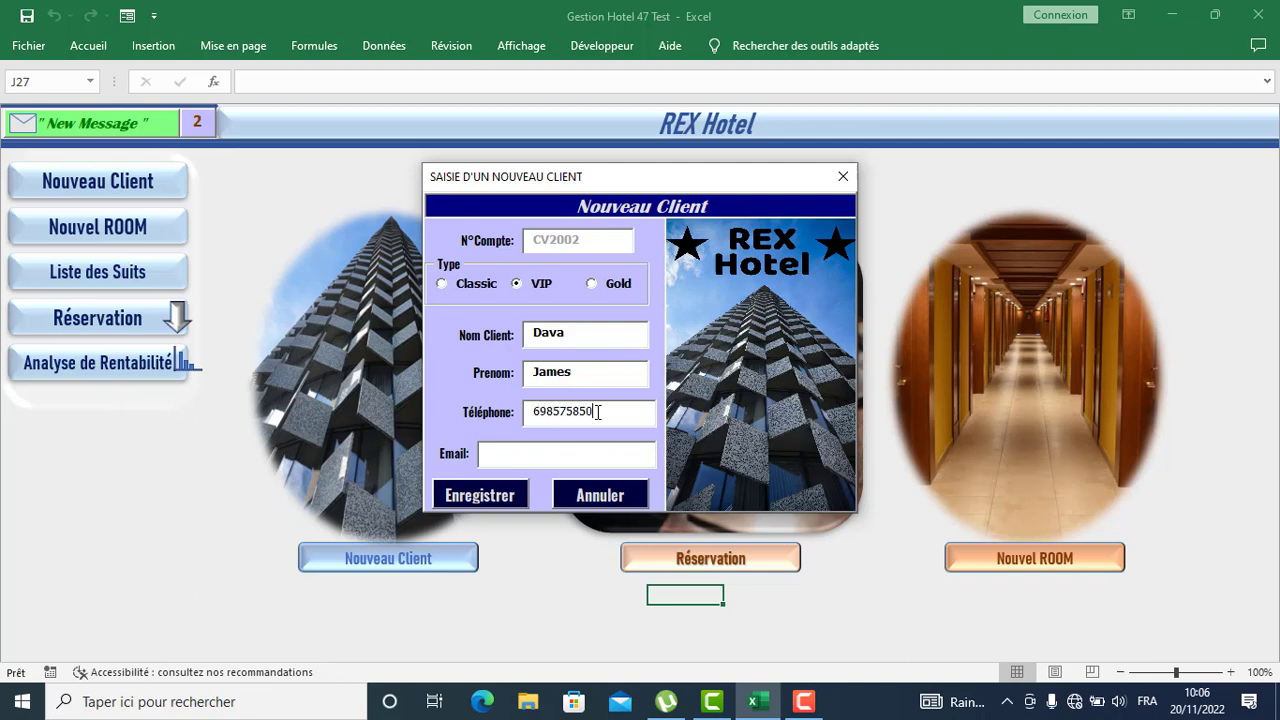
left_click(568, 450)
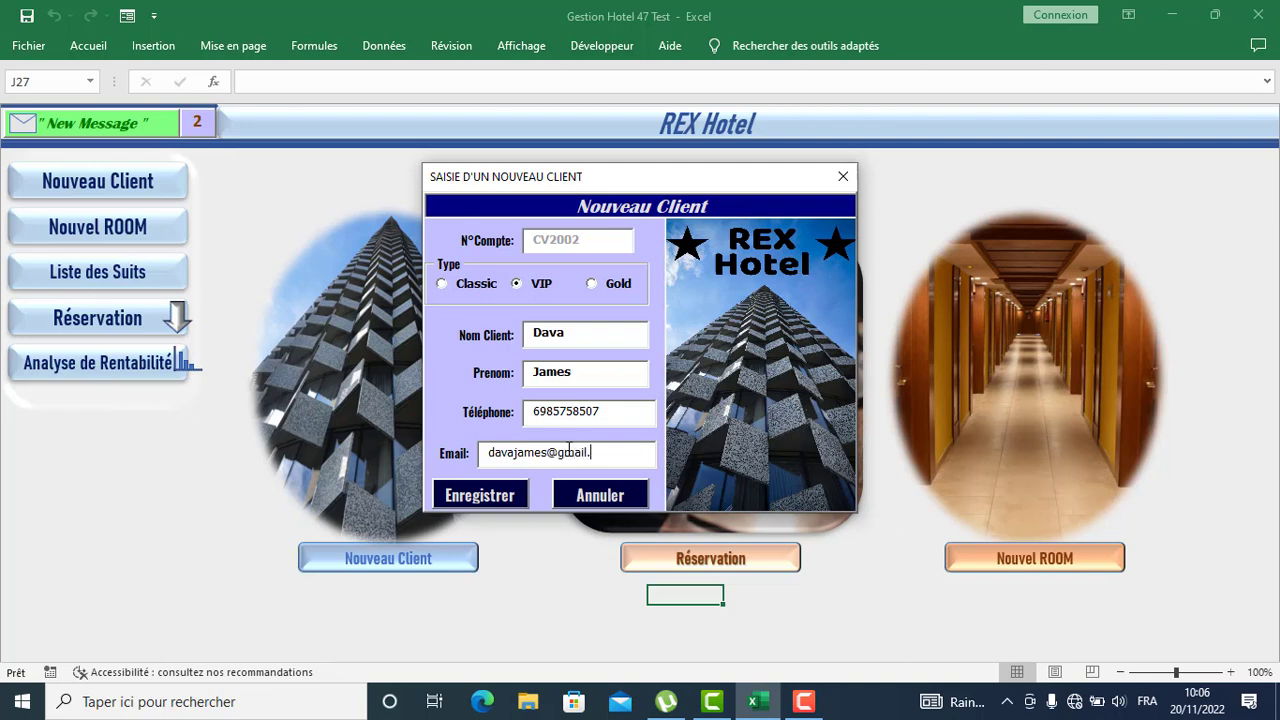
left_click(492, 497)
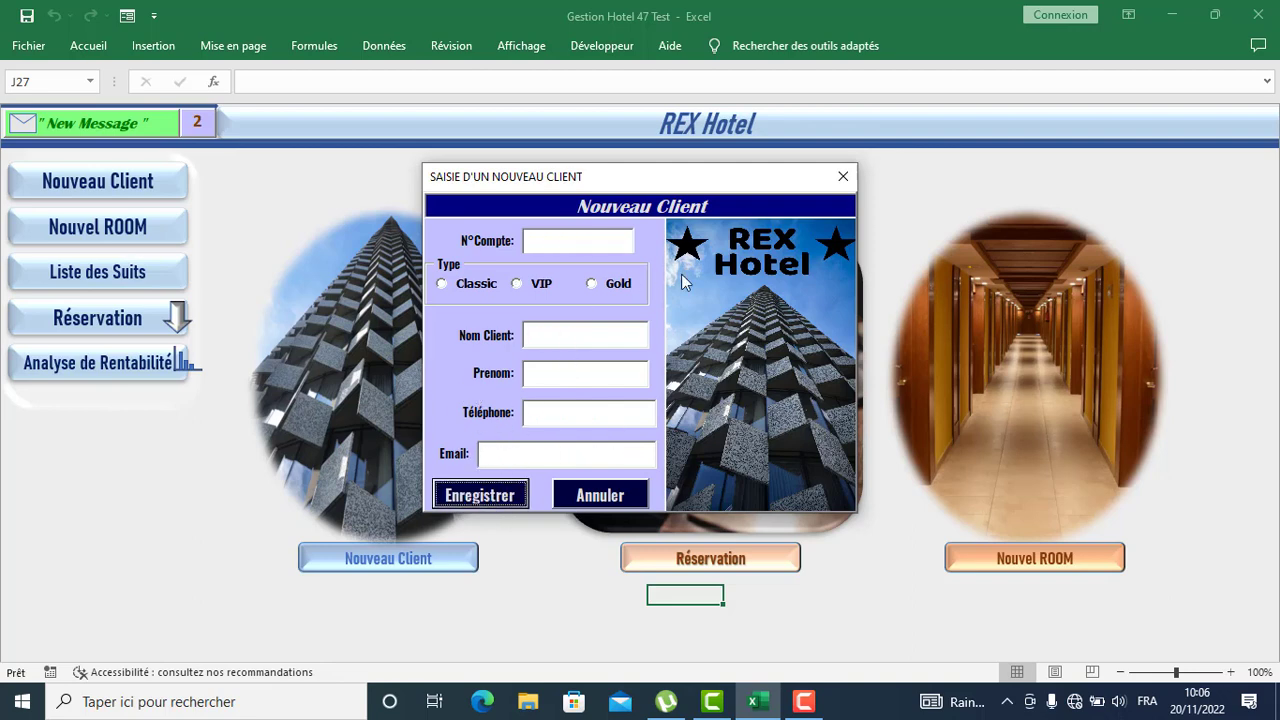
Close the client form and begin a new room entry at level Two
left_click(843, 176)
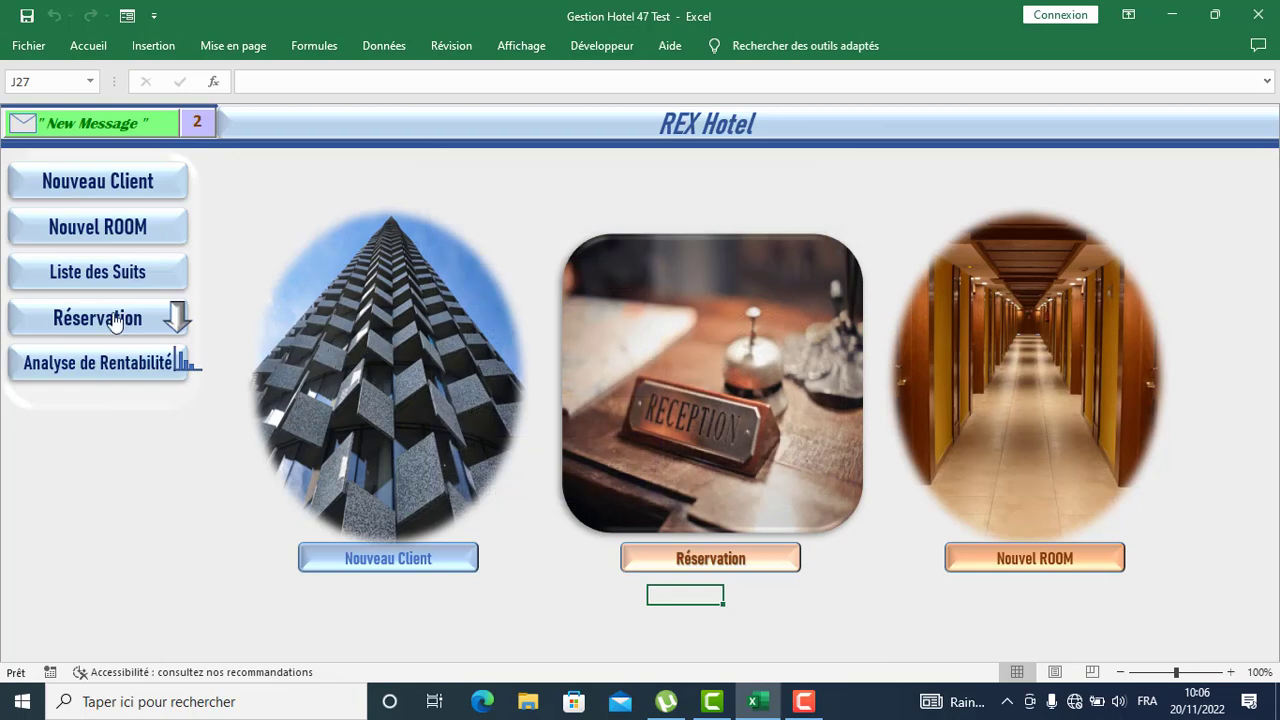
left_click(149, 229)
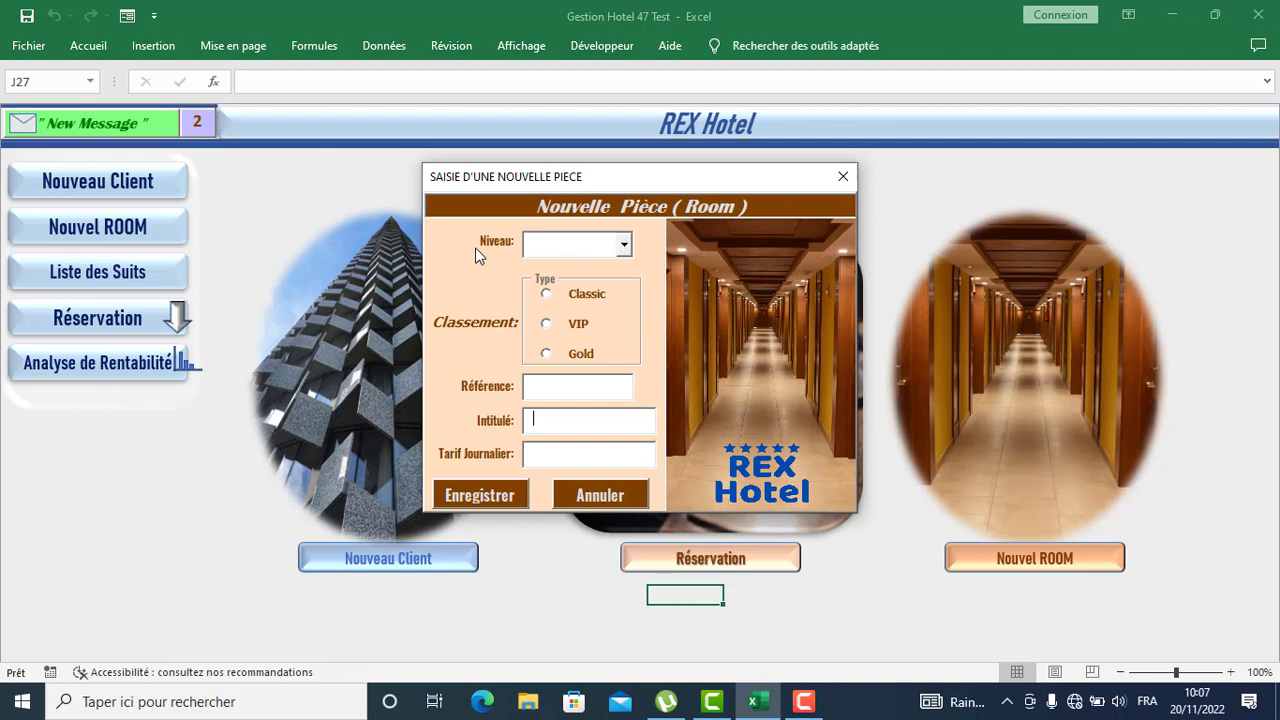
left_click(624, 245)
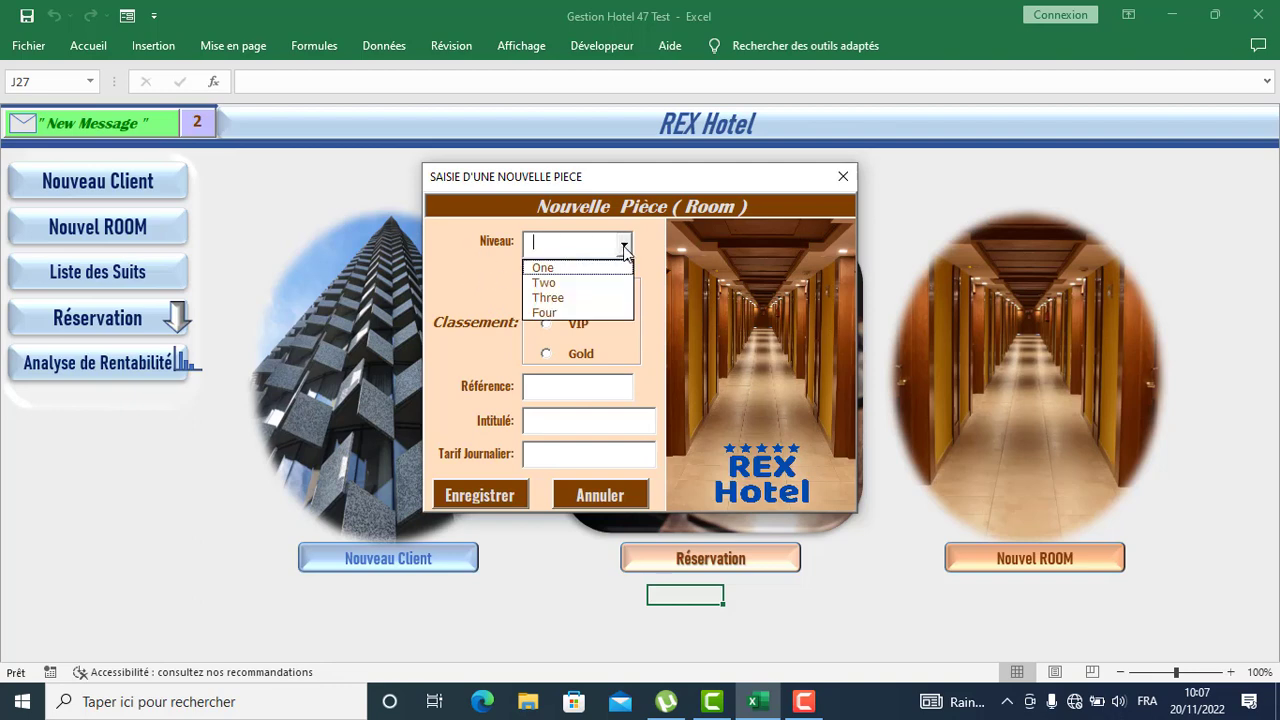
left_click(556, 283)
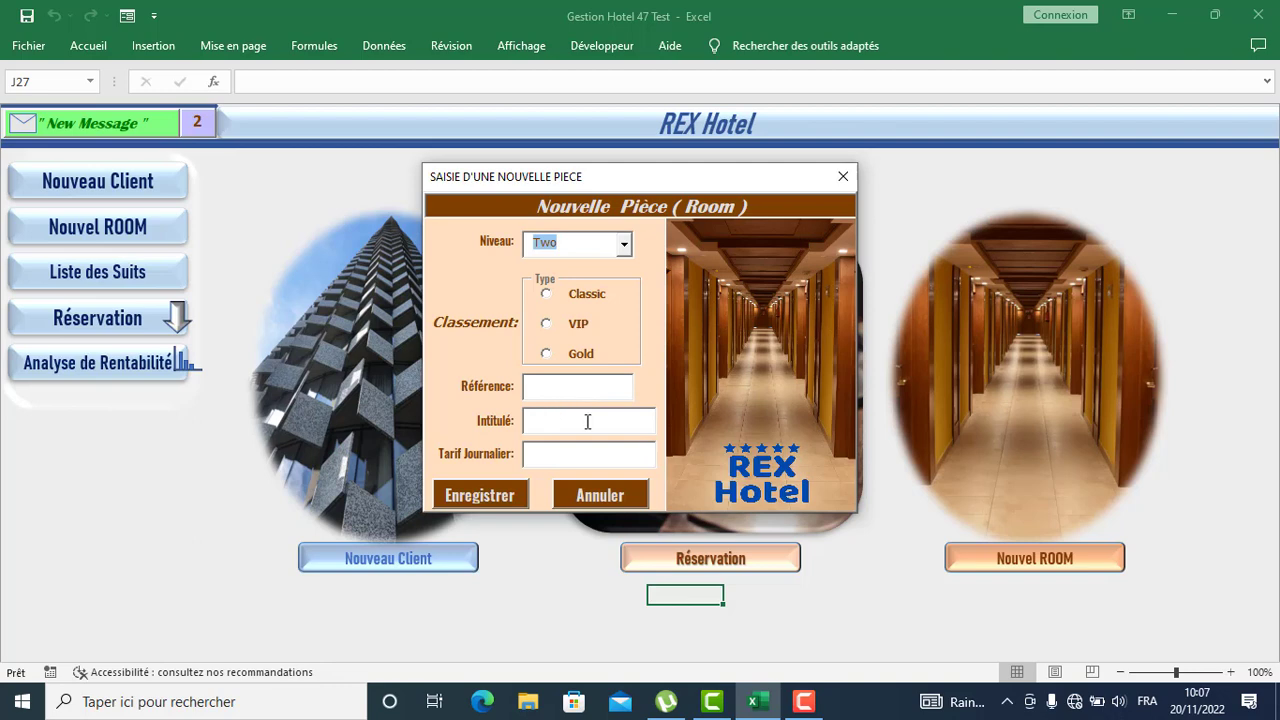
left_click(549, 420)
left_click(557, 455)
Change the new room's level to Three and its type to VIP
left_click(623, 248)
left_click(661, 269)
left_click(623, 243)
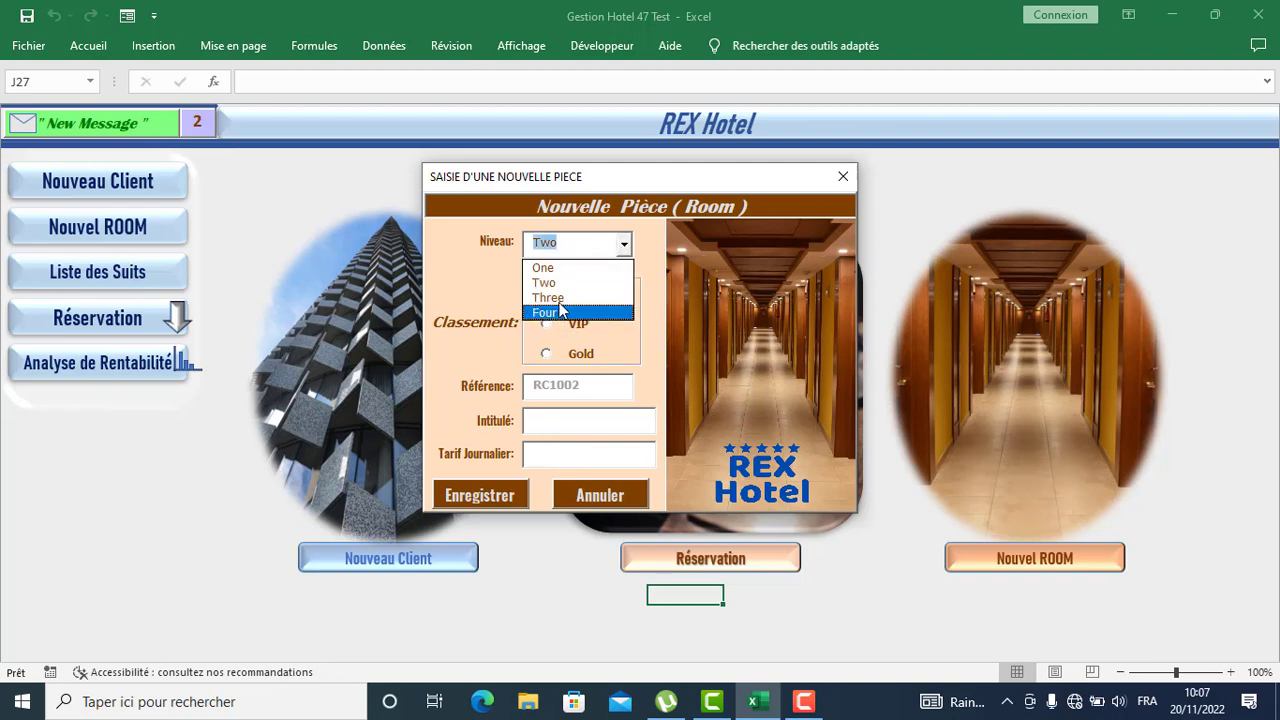
left_click(560, 299)
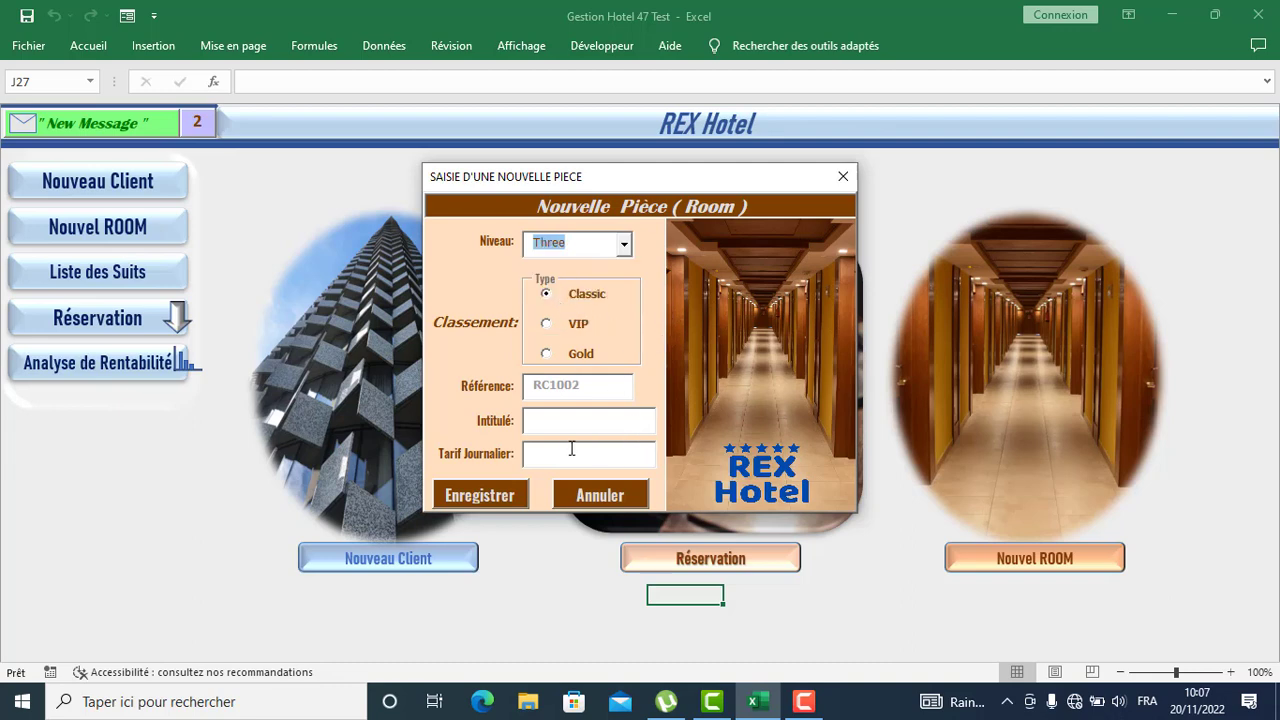
left_click(550, 423)
Try level Four with Gold type, then return the room to level Three, VIP
left_click(623, 243)
left_click(570, 310)
left_click(552, 450)
left_click(624, 245)
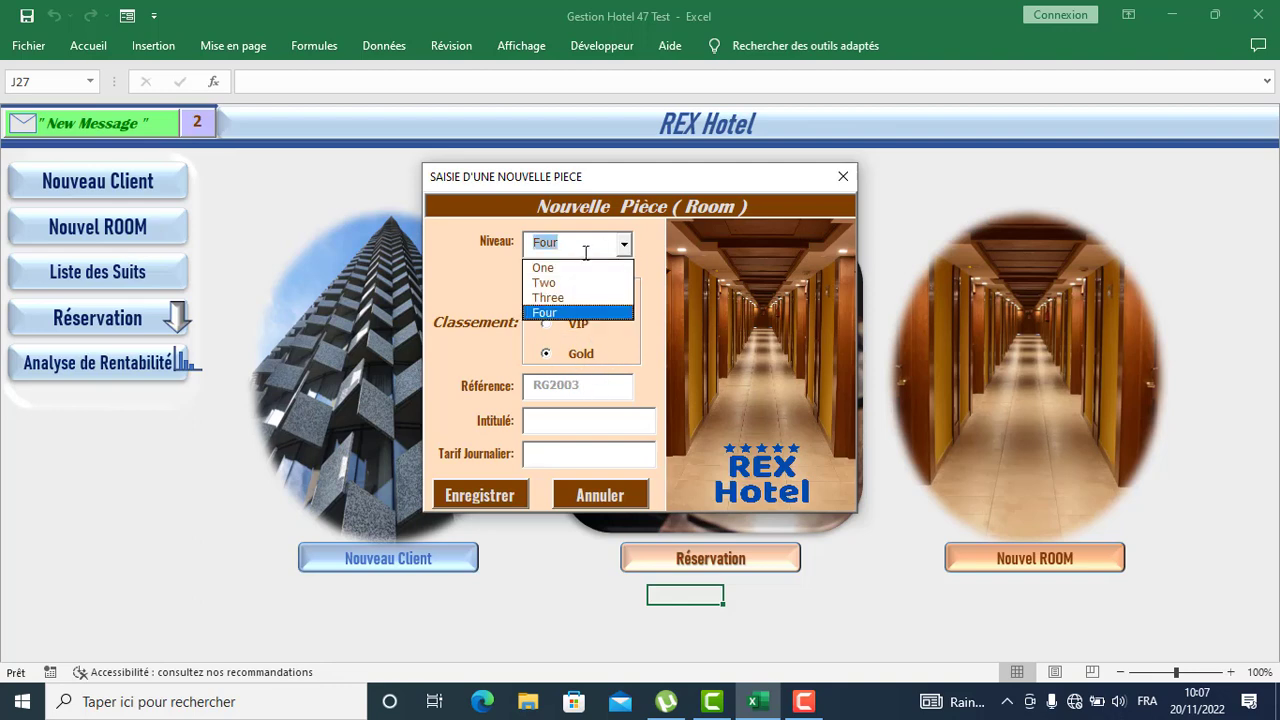
left_click(548, 298)
left_click(546, 323)
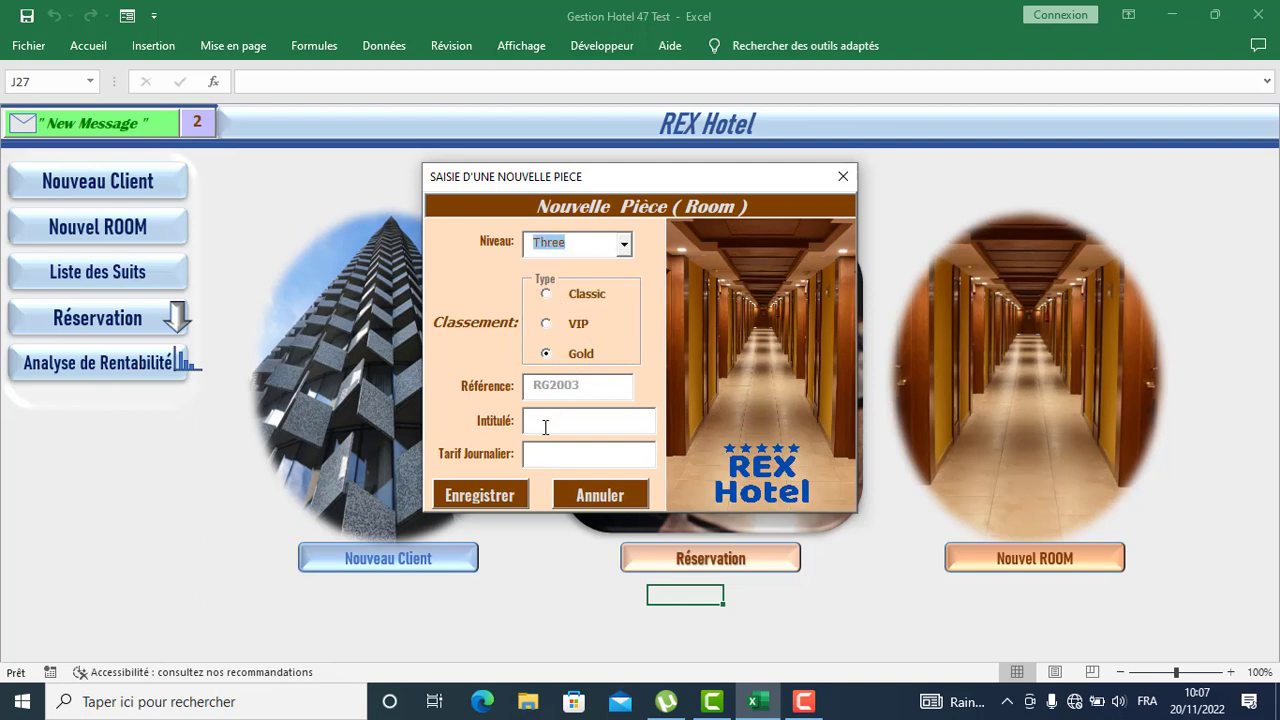
Title the room 'ROOM 1504' with daily rate 300, save it and close the room form
left_click(542, 423)
type("ROOM 1504")
left_click(580, 457)
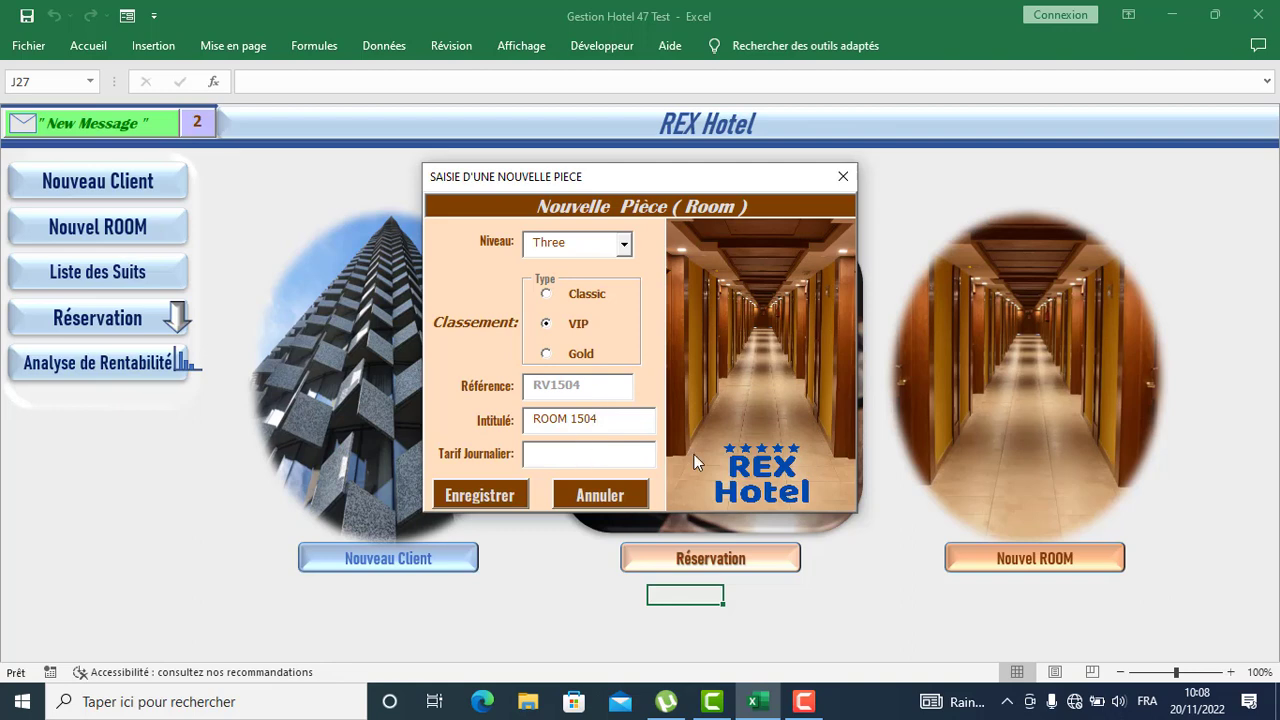
type("300")
left_click(490, 493)
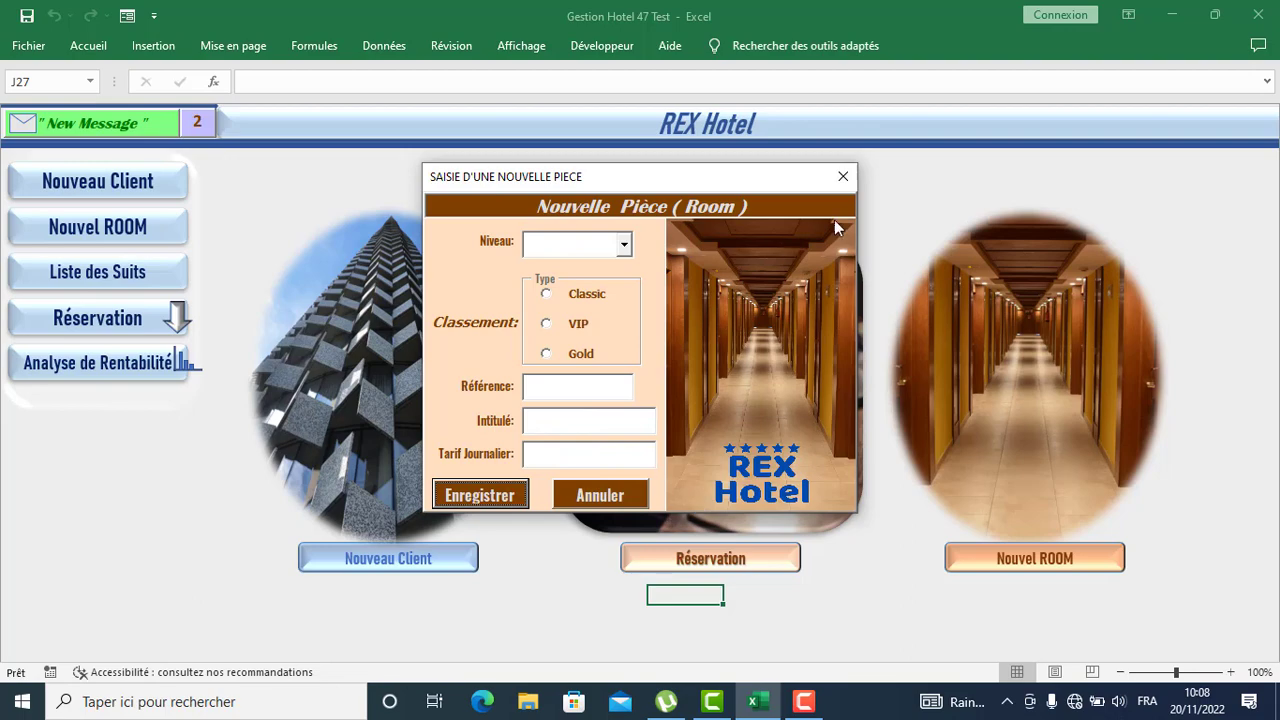
left_click(841, 178)
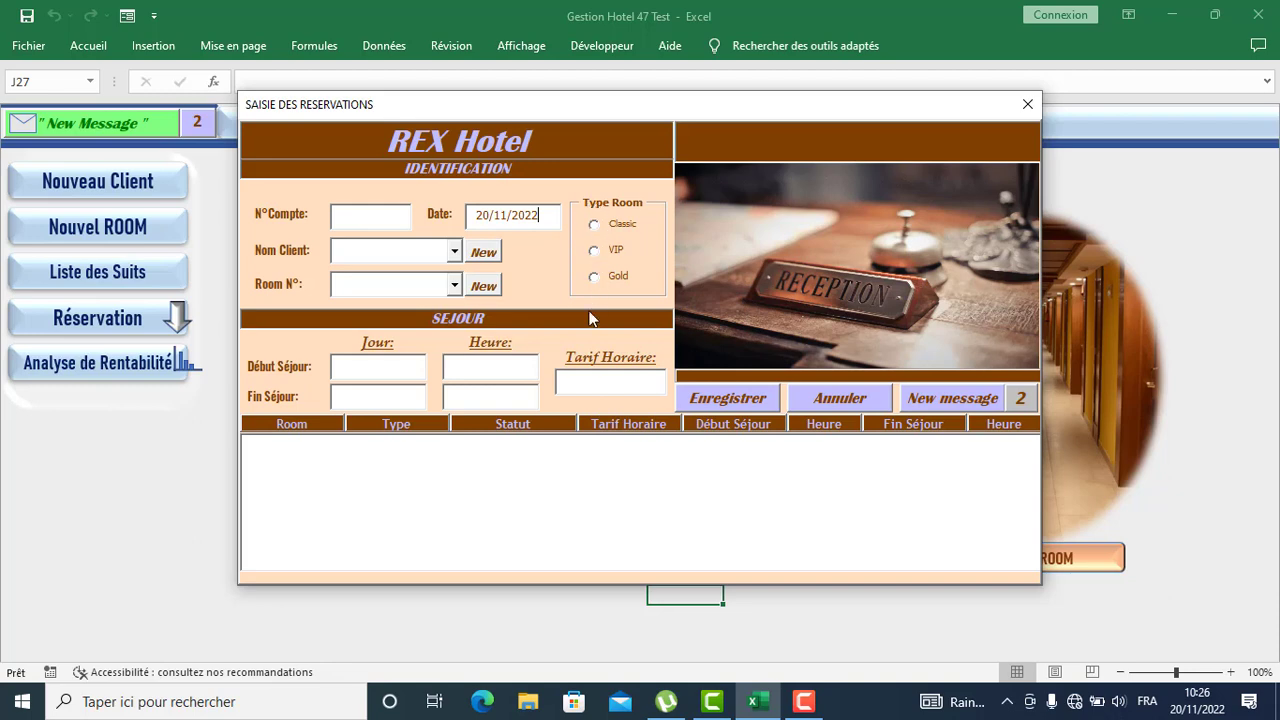
Set the reservation's room type to Classic and open the Nom Client list
left_click(594, 225)
left_click(452, 256)
left_click(451, 257)
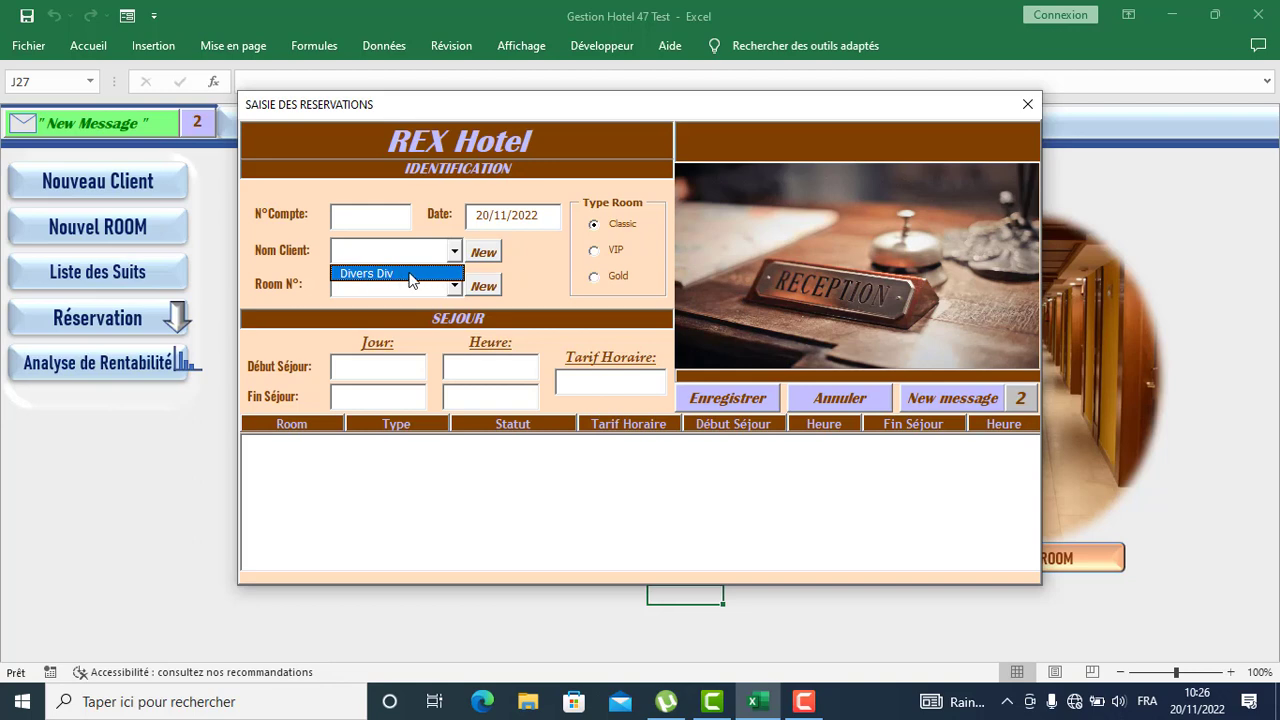
Compare the client lists under VIP and Gold room types without picking a client
left_click(594, 250)
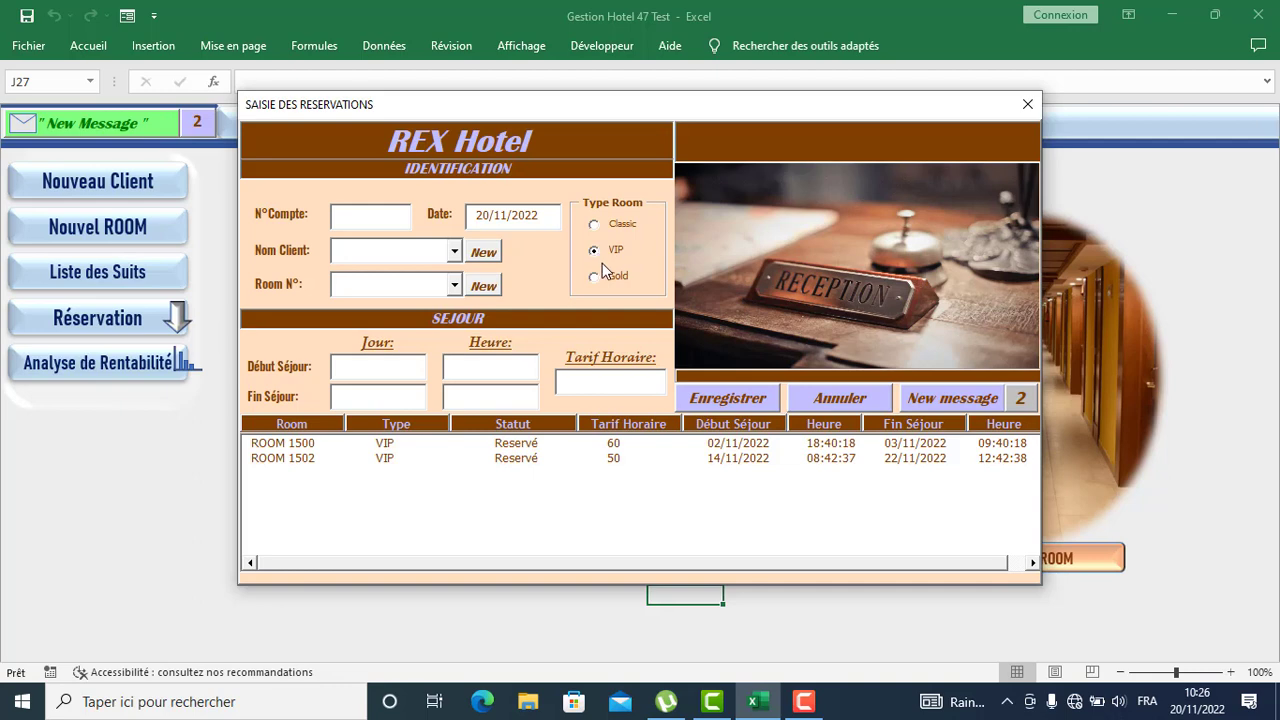
left_click(455, 254)
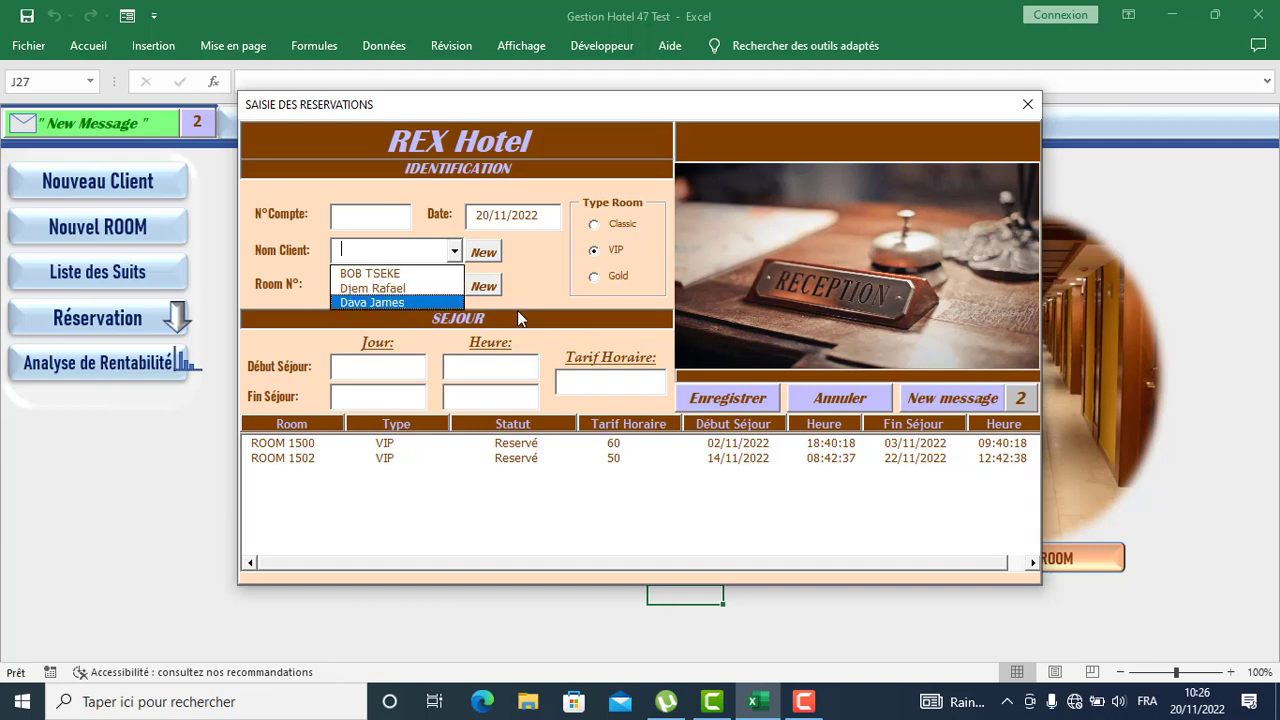
left_click(593, 278)
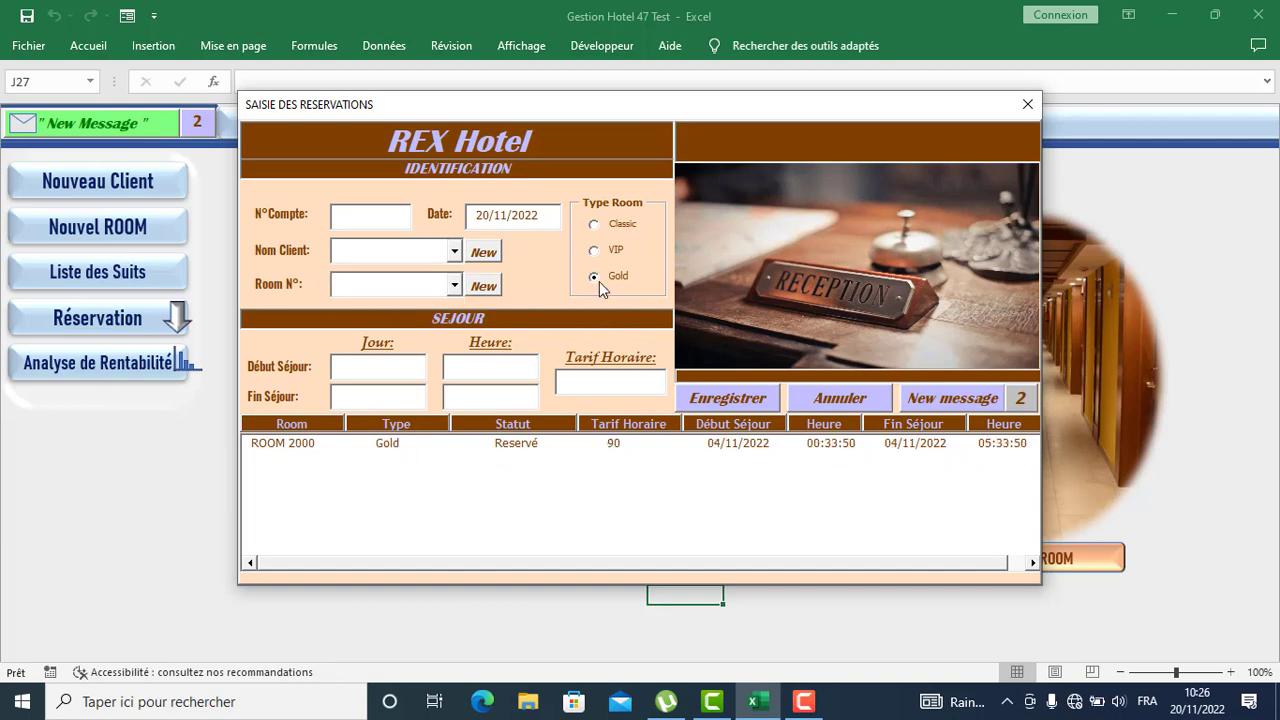
left_click(454, 251)
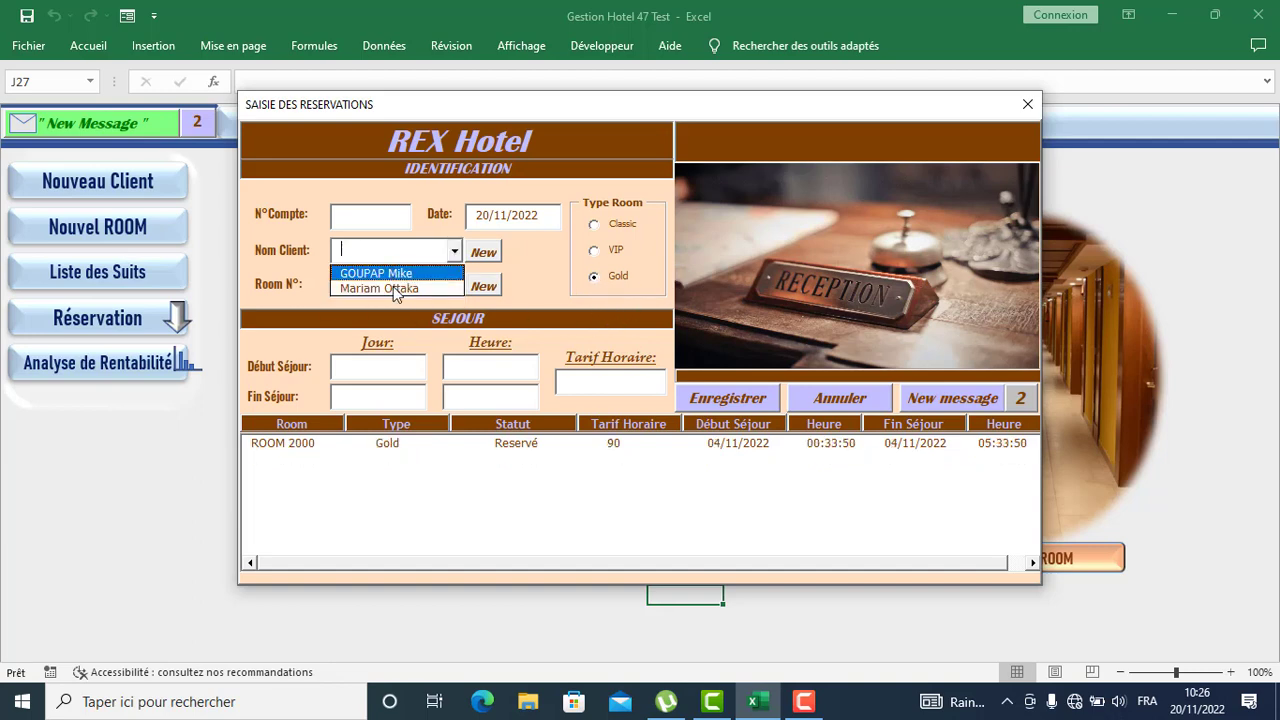
left_click(548, 271)
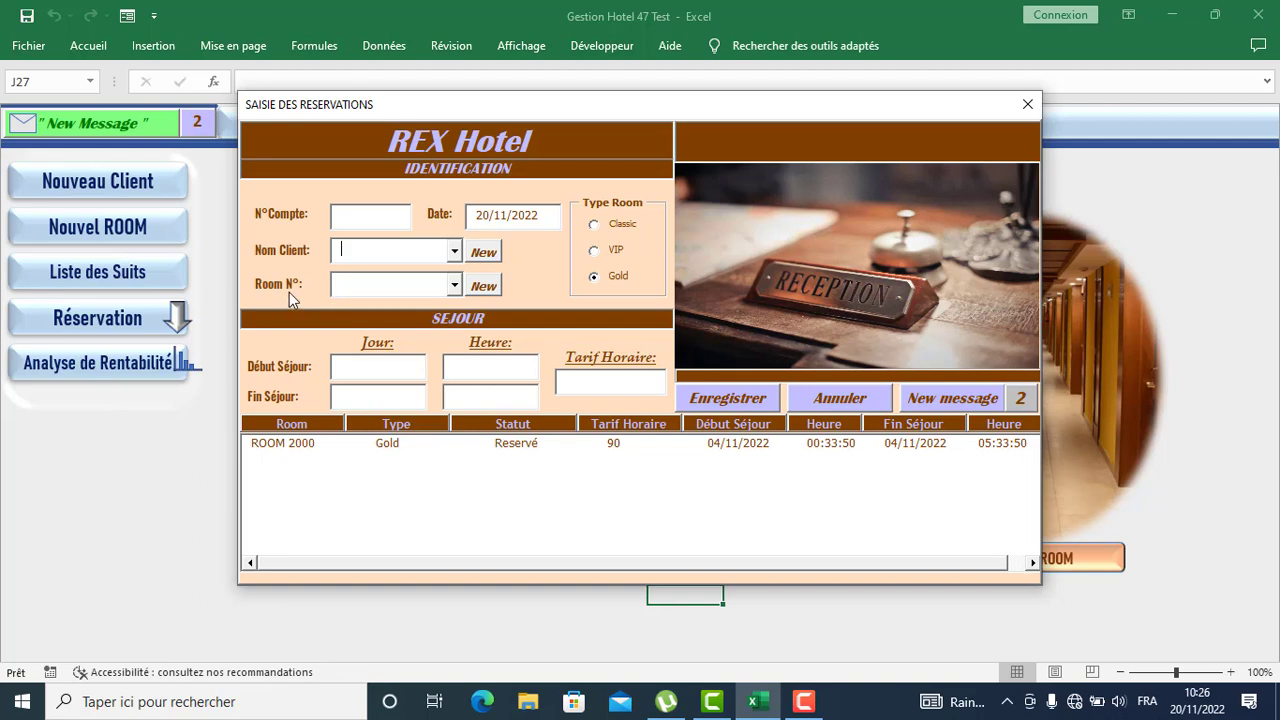
Check the free Gold and VIP rooms, leaving the room type on VIP
left_click(454, 286)
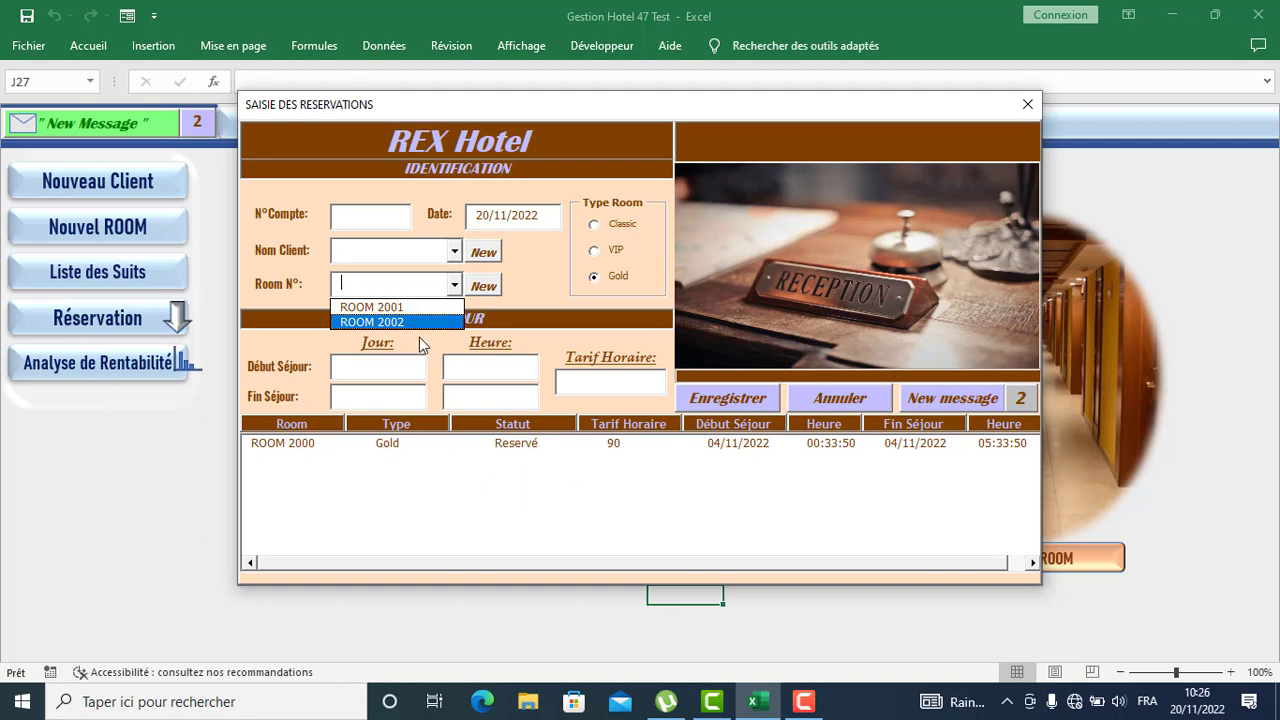
left_click(596, 251)
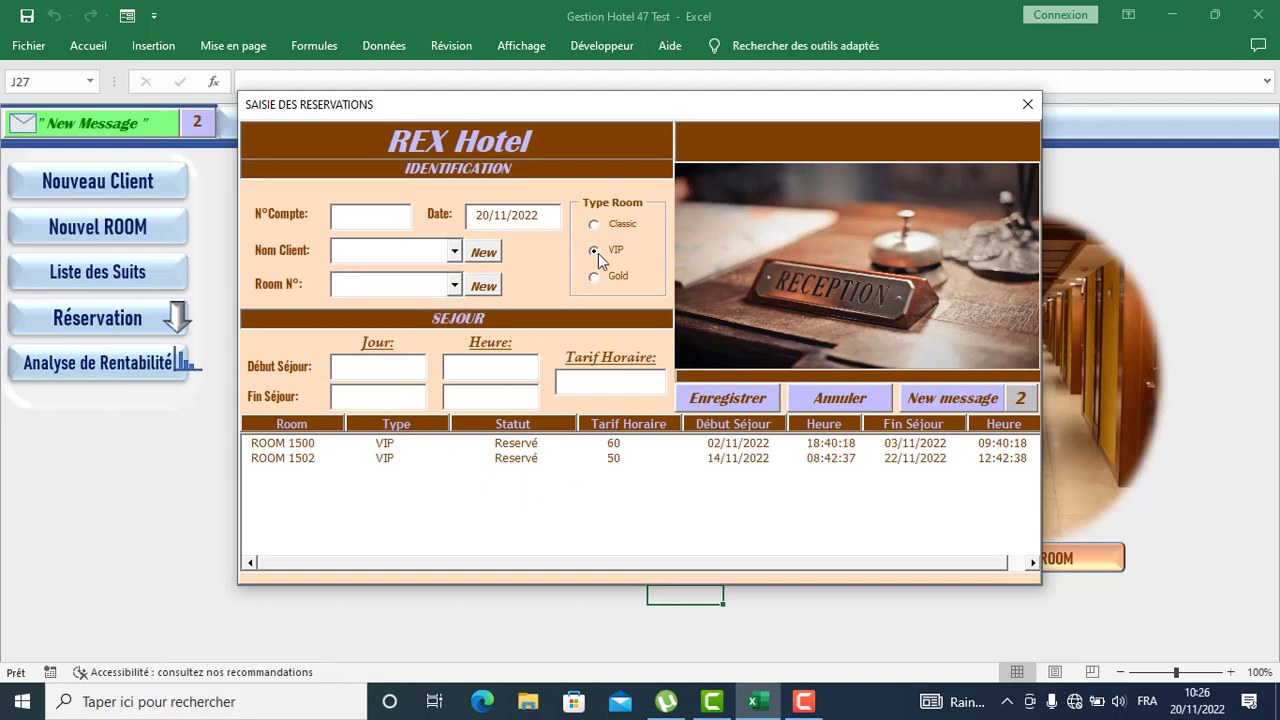
left_click(455, 285)
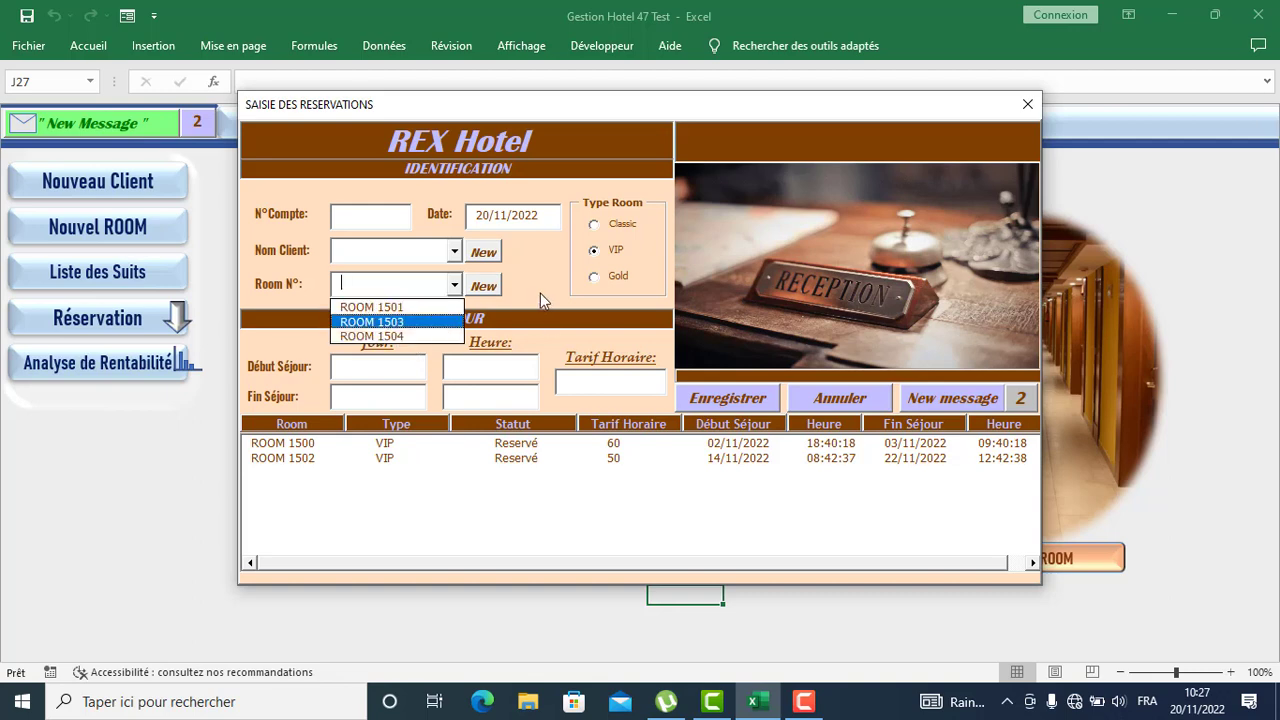
left_click(565, 506)
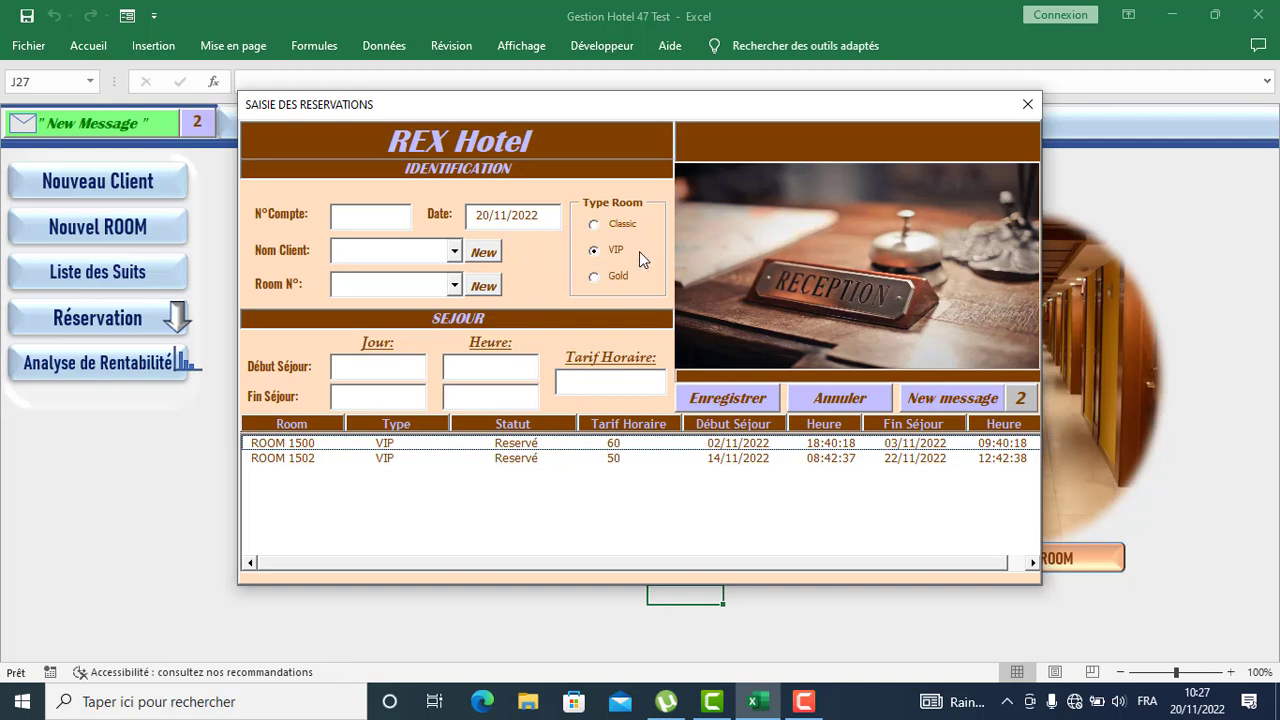
Select the last listed VIP client and ROOM 1503, and fill the start date 20/11/2022
left_click(454, 251)
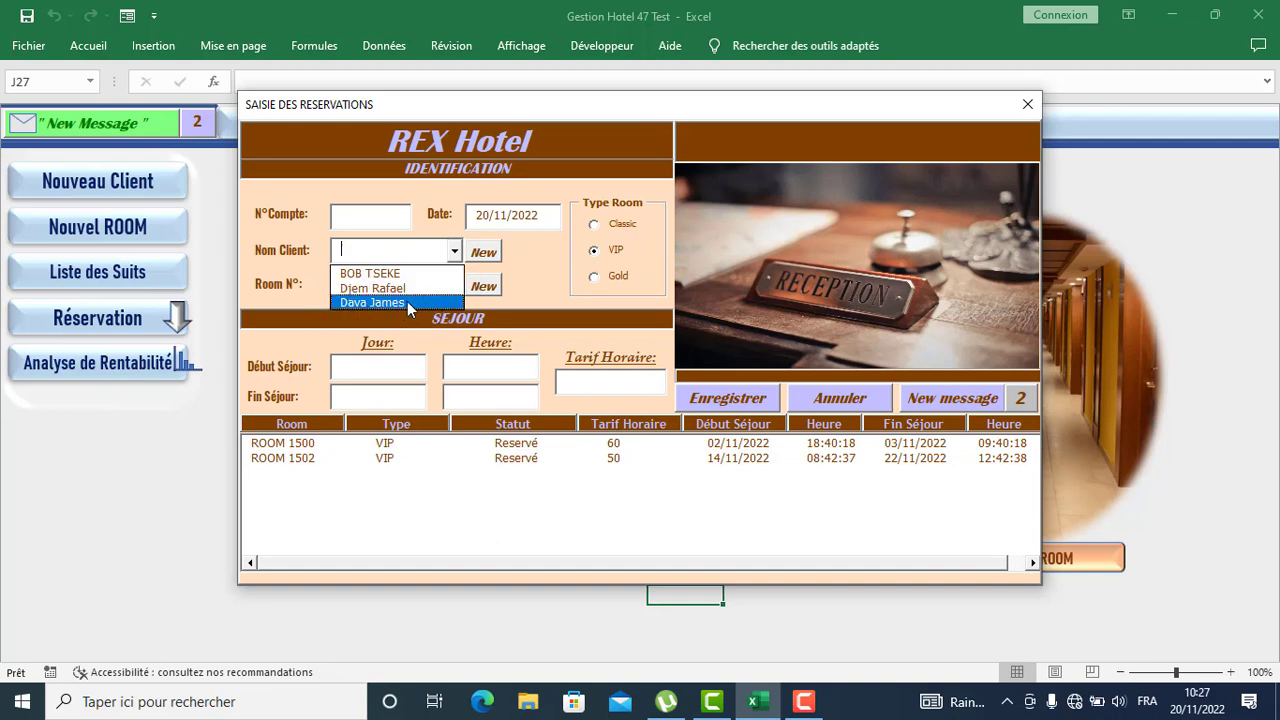
left_click(407, 301)
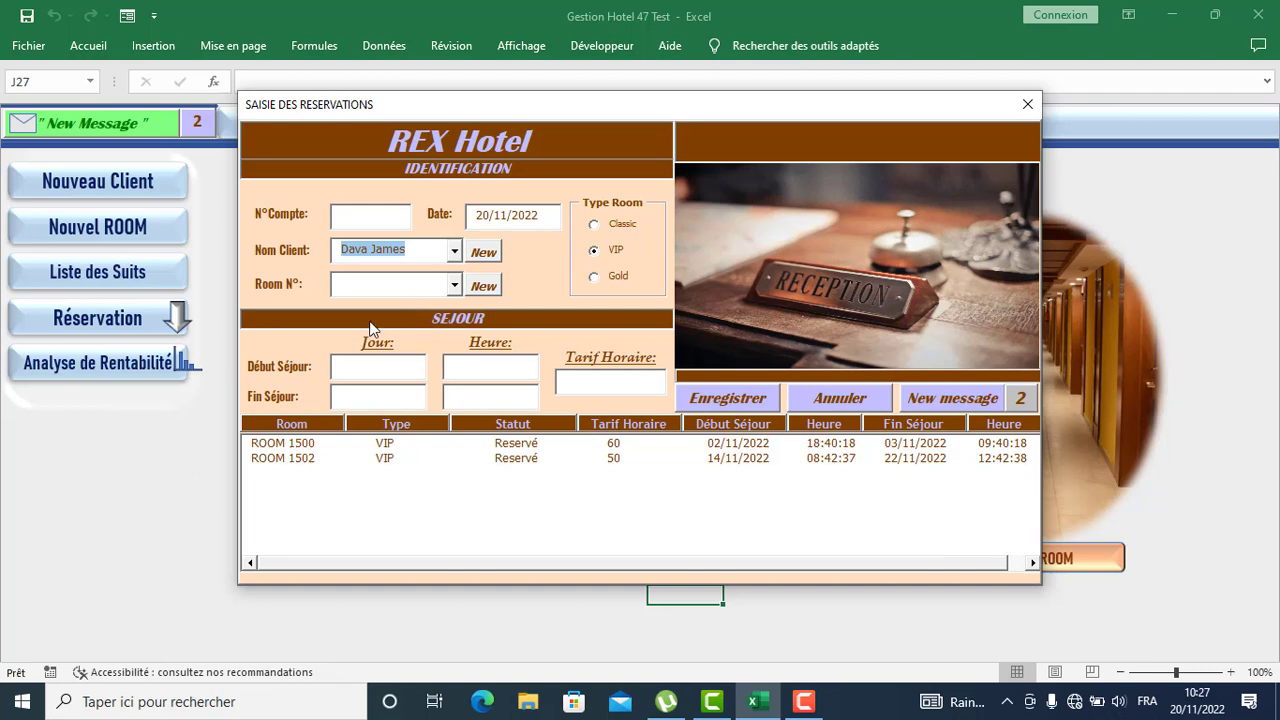
left_click(454, 285)
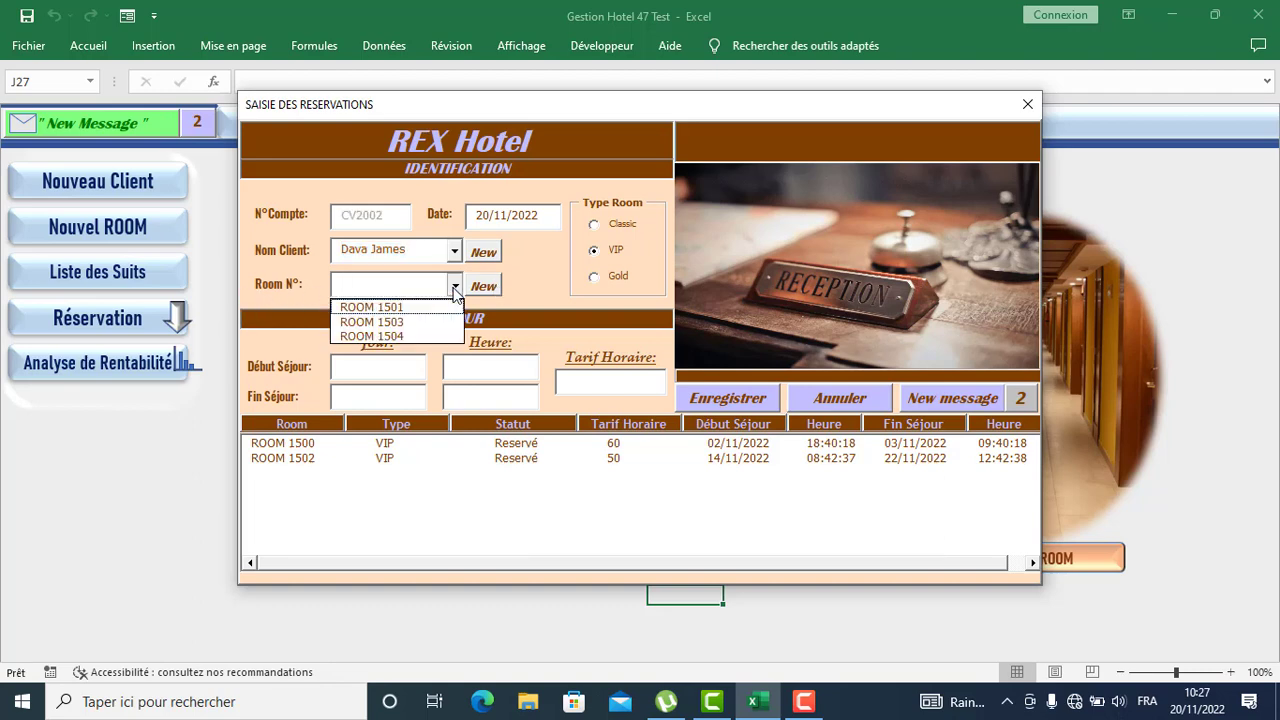
left_click(419, 322)
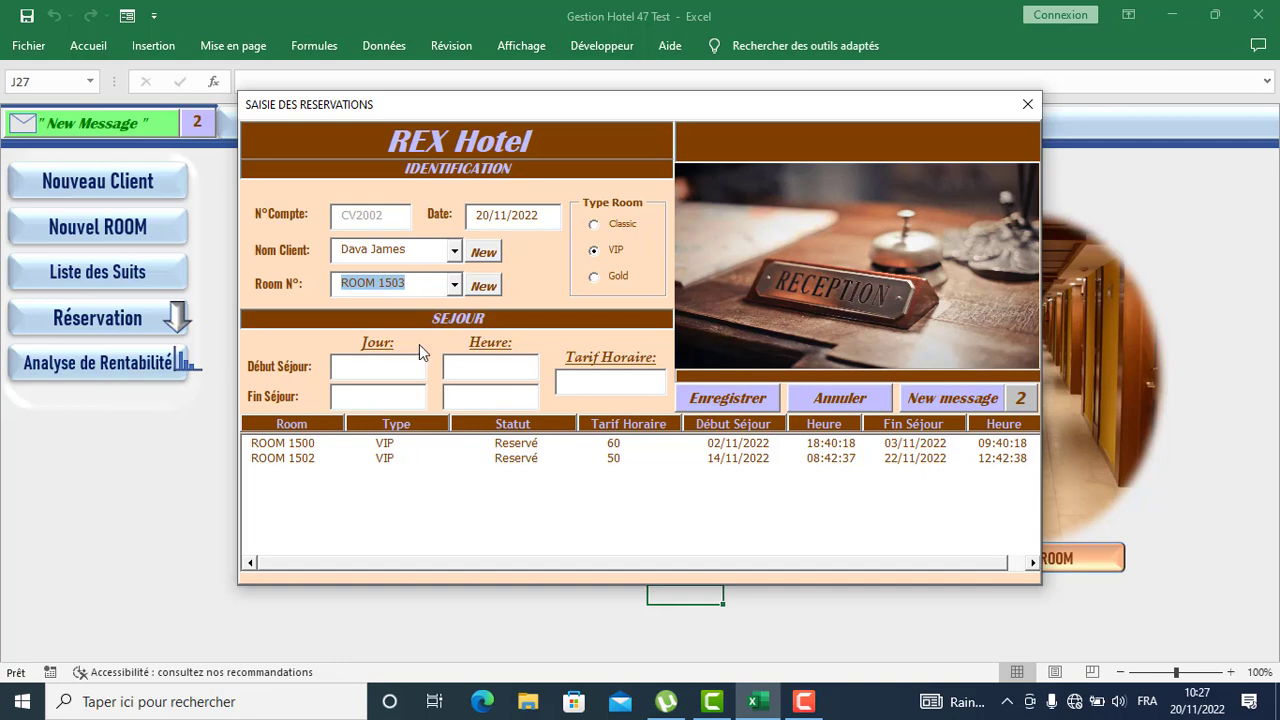
left_click(351, 367)
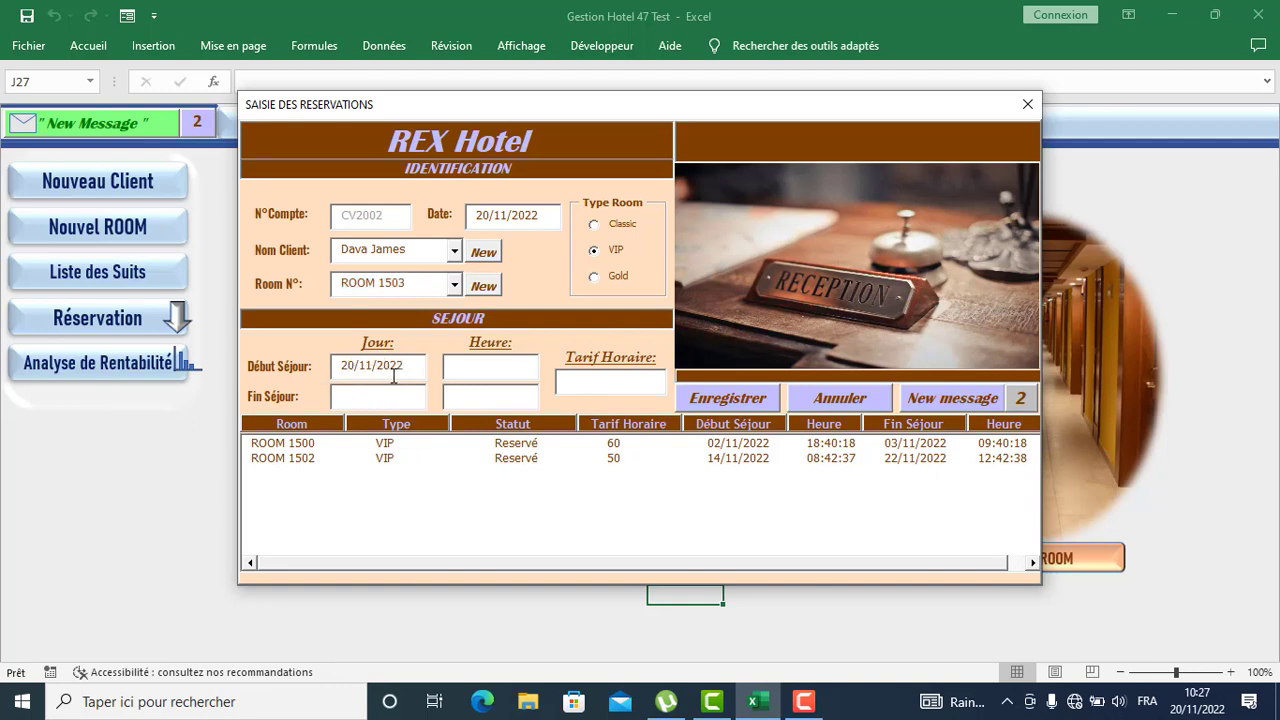
Fill the start time 10:27:53 and correct the end date to 22/11/2022
left_click(462, 369)
left_click(348, 398)
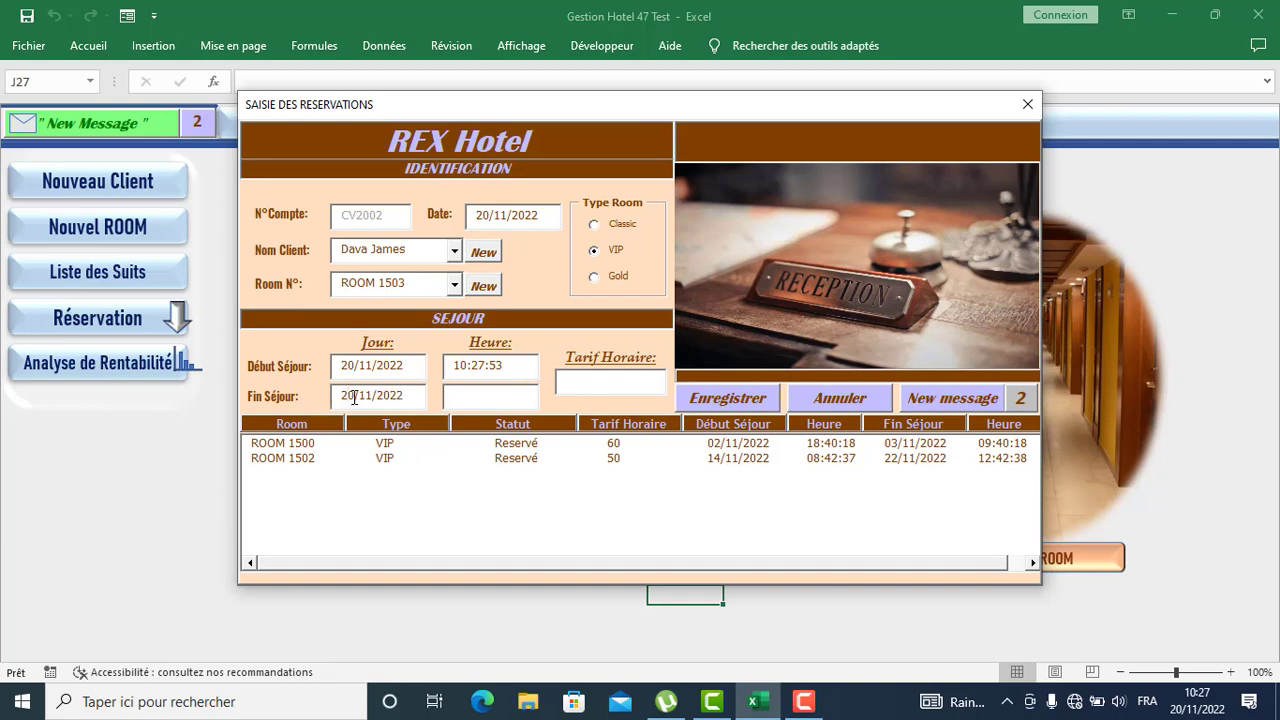
key("BackSpace")
type("2")
Set the end time to 12:28:06 and the hourly rate to 50
left_click(464, 401)
key("BackSpace")
key("BackSpace")
type("12")
left_click(575, 381)
type("50")
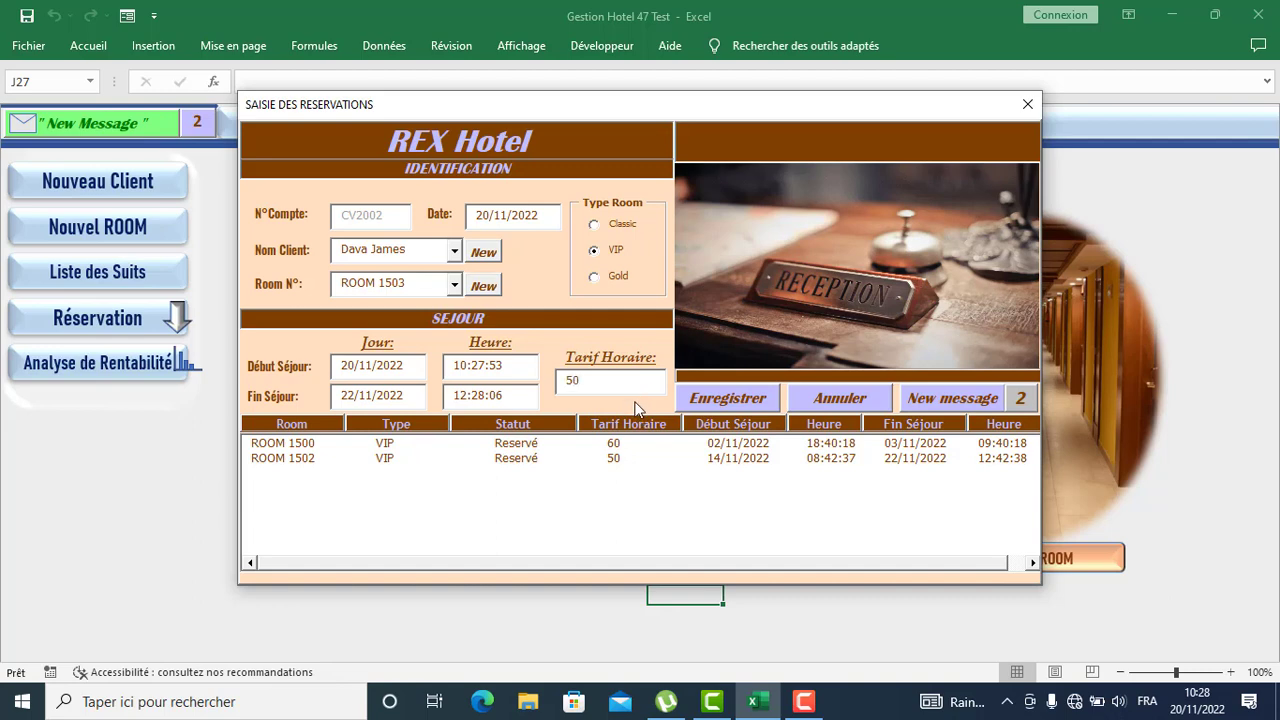